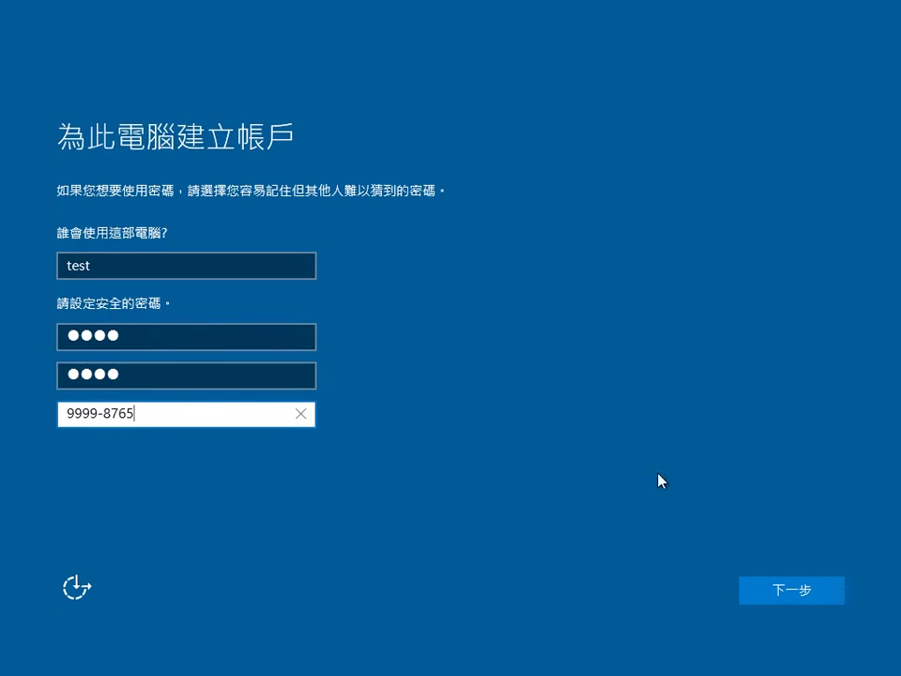
Submit the completed account form and continue Windows setup
left_click(787, 591)
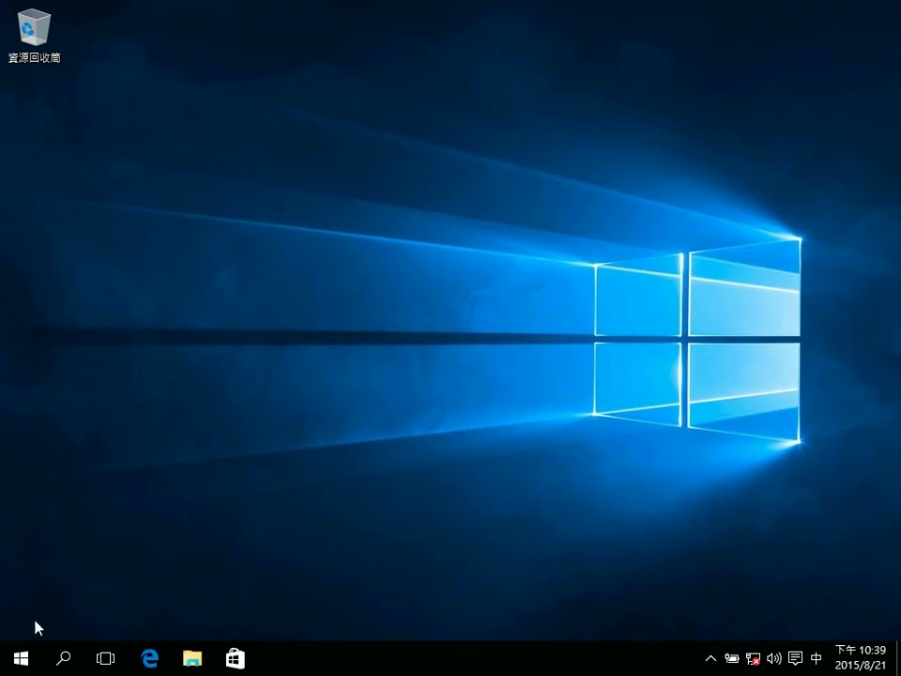
Look over the default layout of the Start menu and close it
left_click(24, 660)
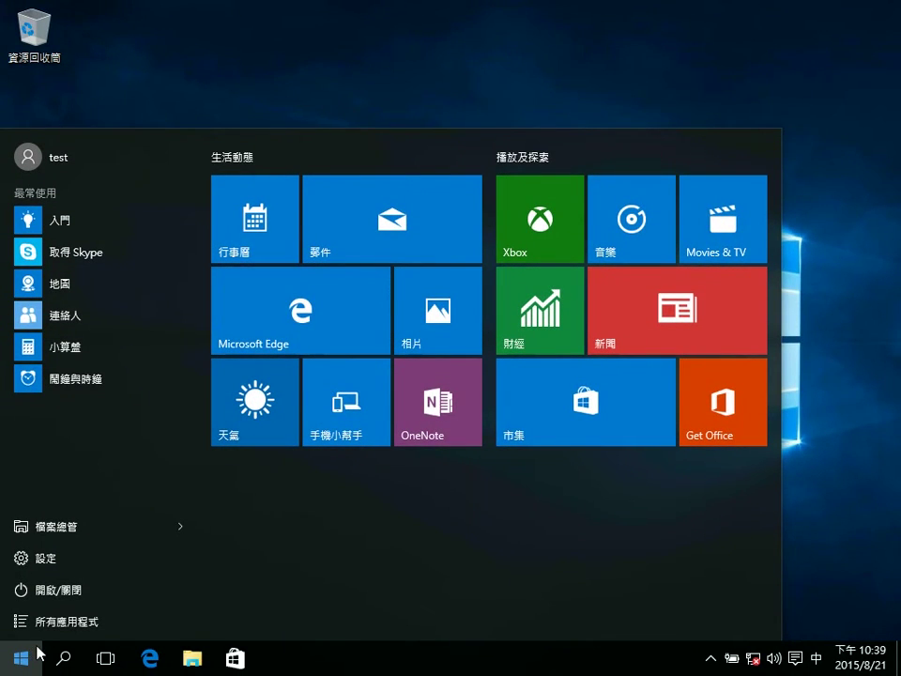
left_click(38, 652)
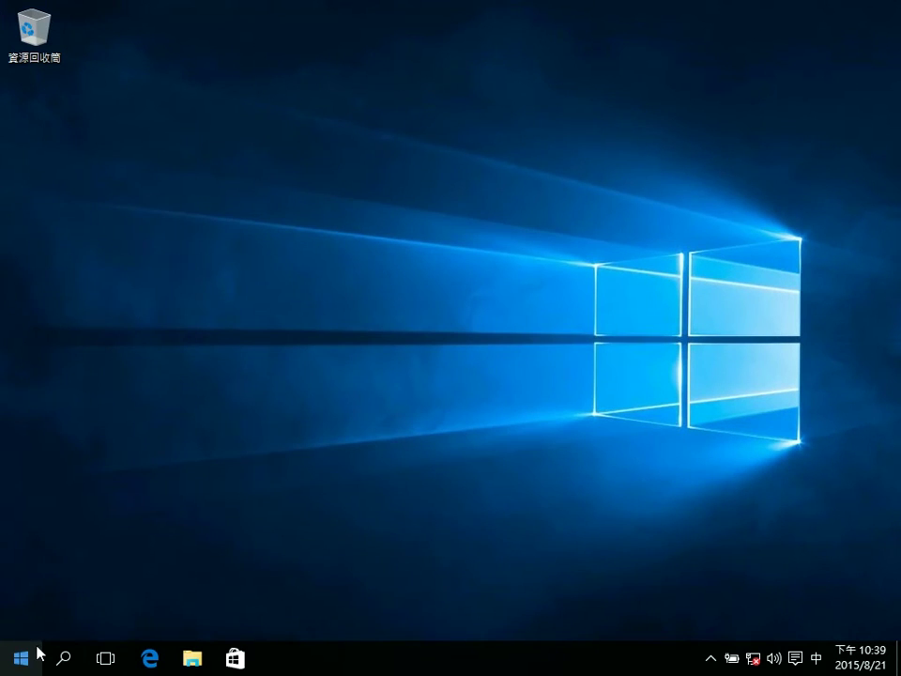
Add a second virtual desktop in Task View and switch to Desktop 2
left_click(106, 659)
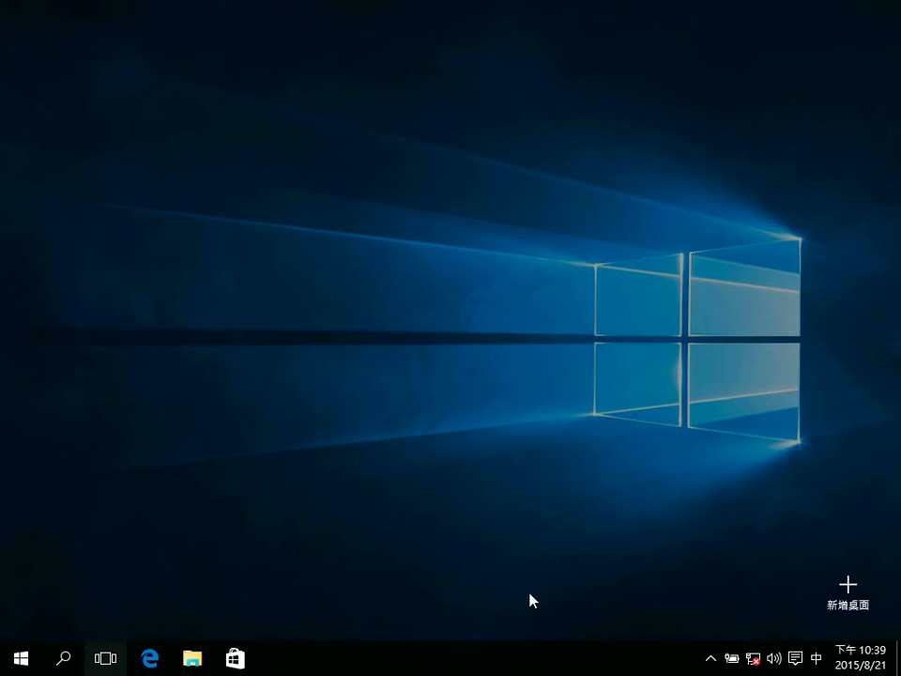
left_click(858, 584)
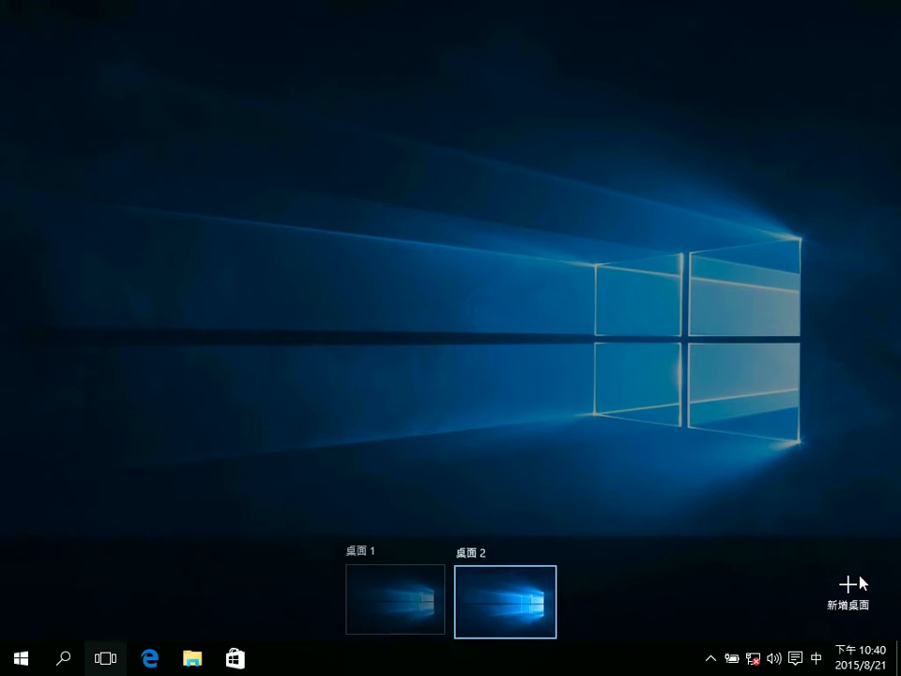
left_click(497, 601)
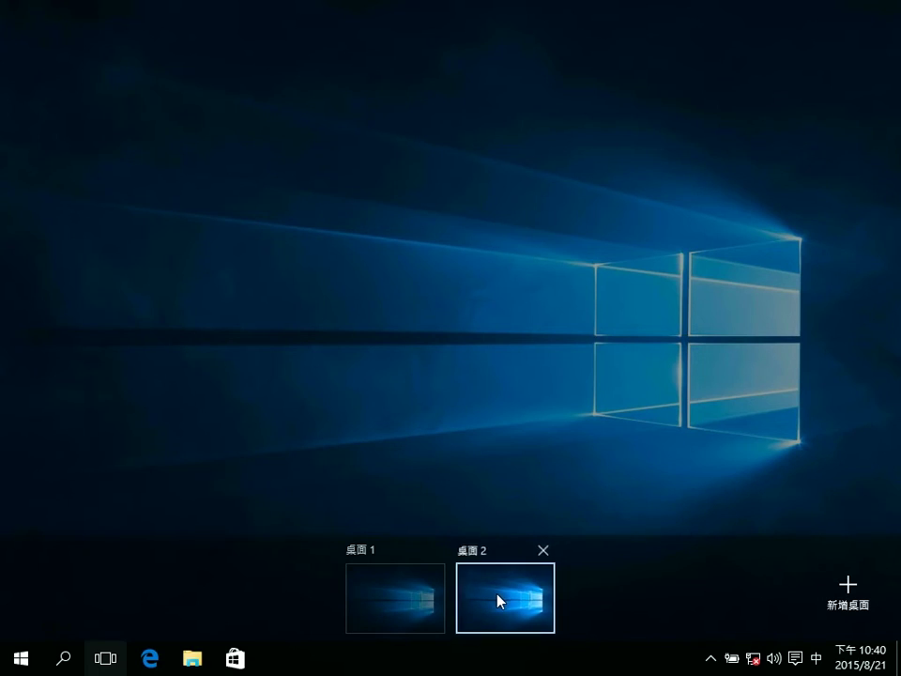
Load the welcome page in Microsoft Edge on Desktop 2, allowing network discovery for this PC
left_click(151, 656)
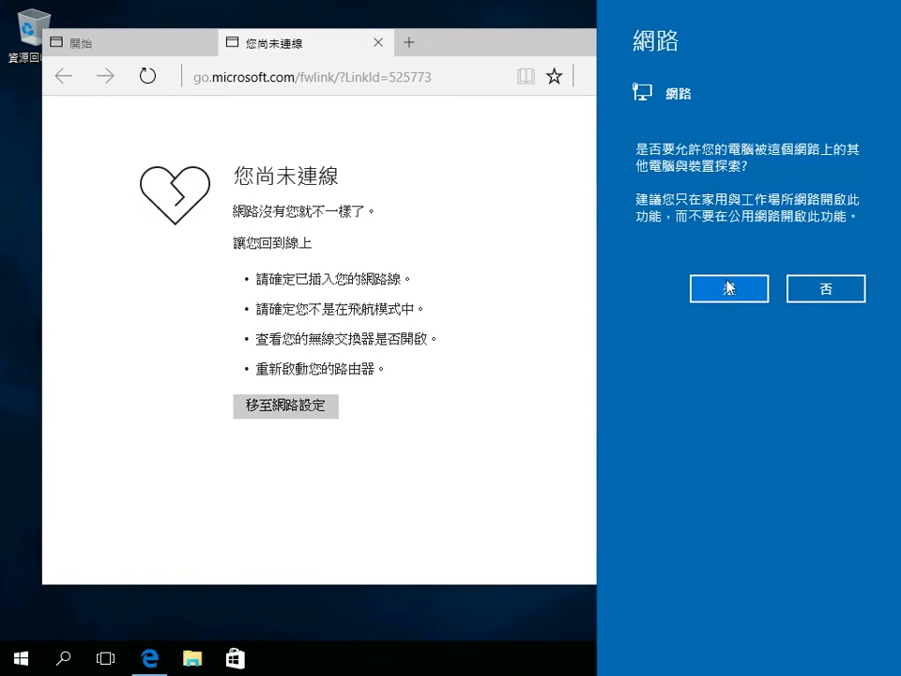
left_click(729, 287)
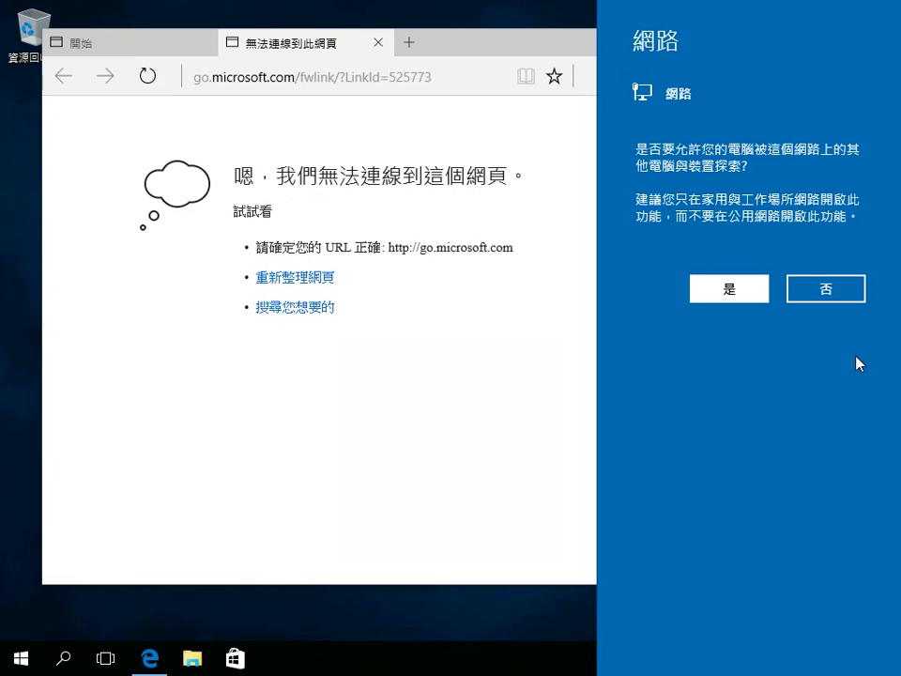
key("Escape")
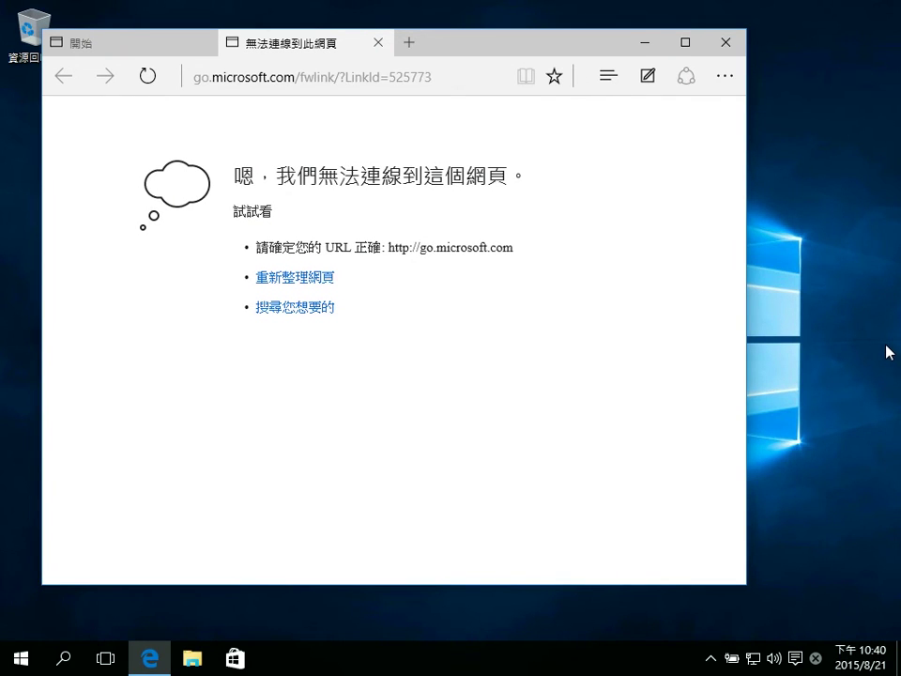
left_click(146, 75)
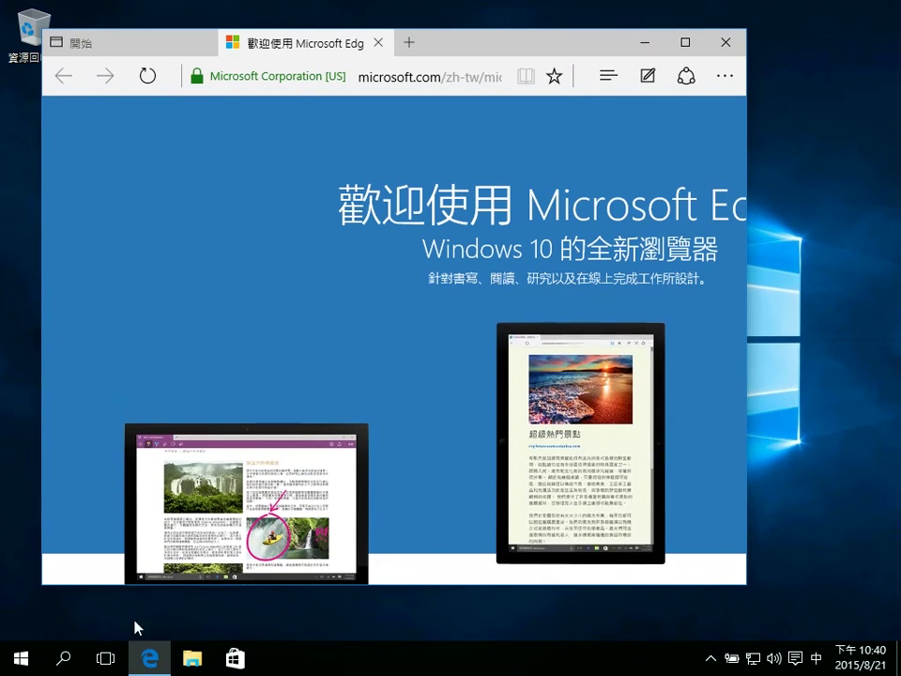
Return to Desktop 1 and open the basic system information page for the computer there
left_click(103, 660)
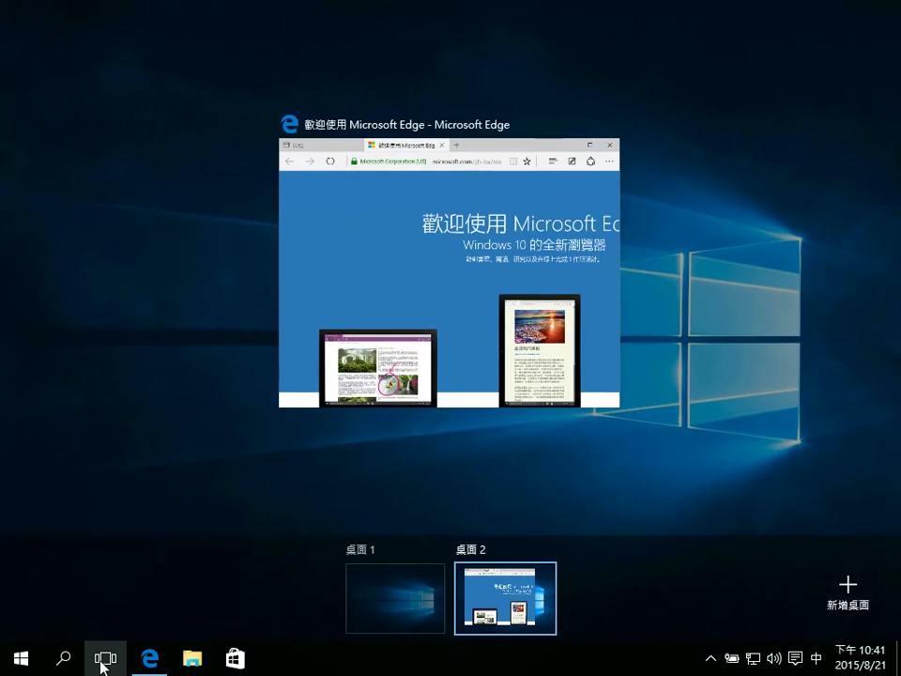
left_click(398, 592)
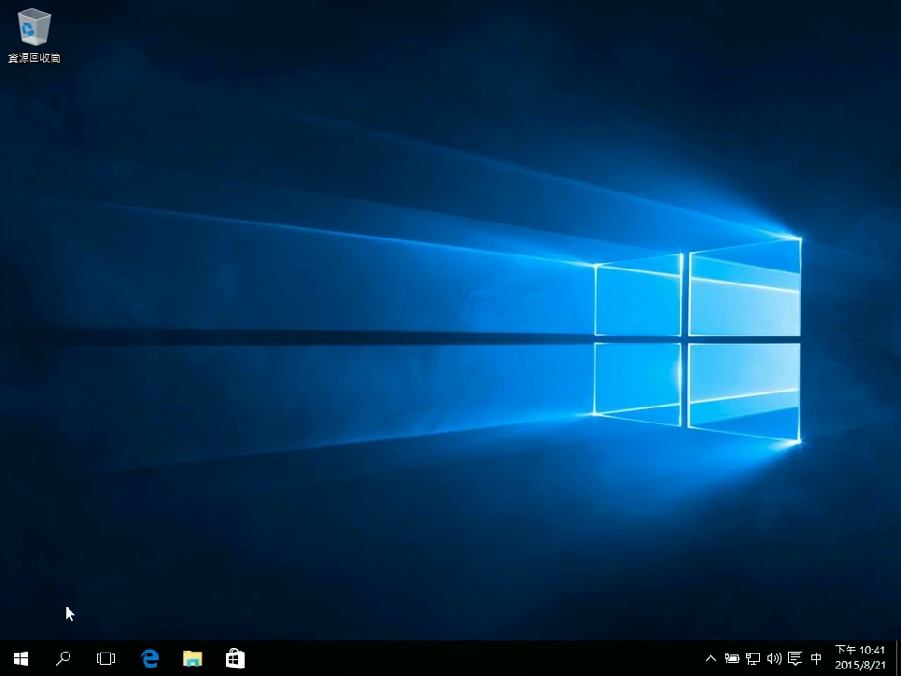
right_click(18, 654)
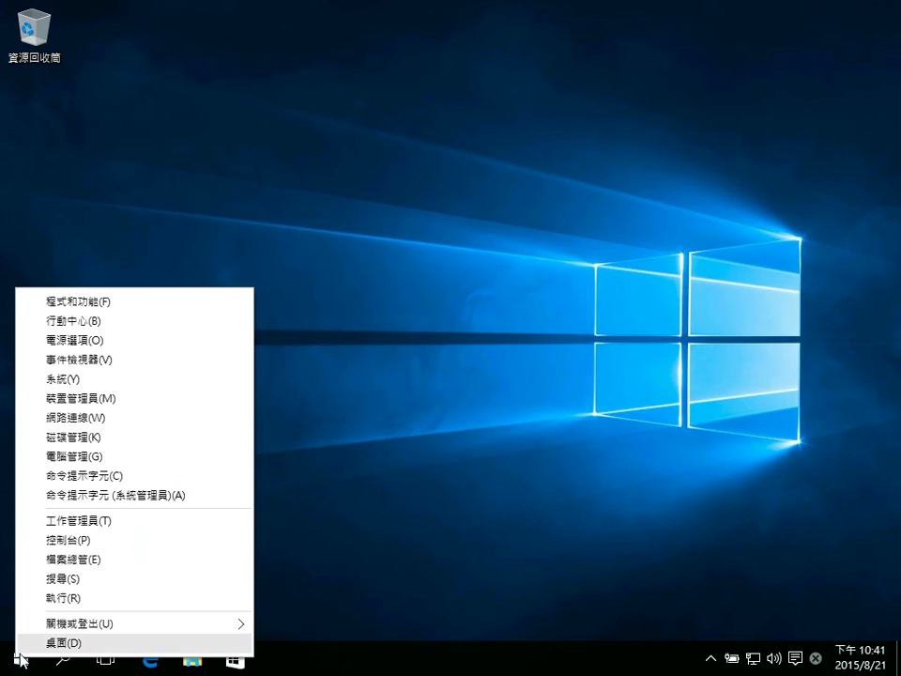
left_click(159, 388)
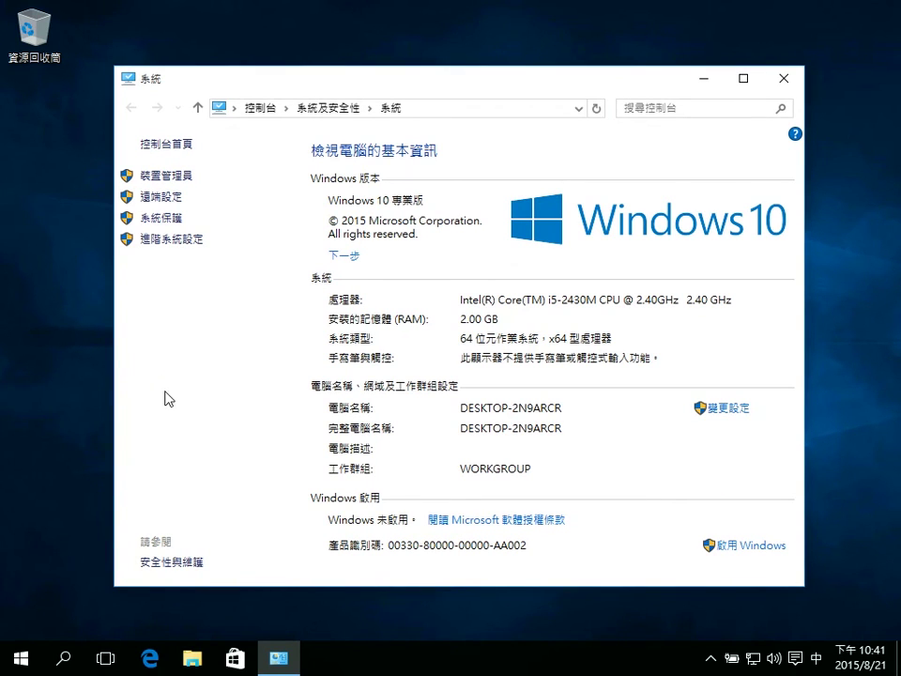
Switch back to Desktop 2, remove that virtual desktop and leave Task View
left_click(104, 660)
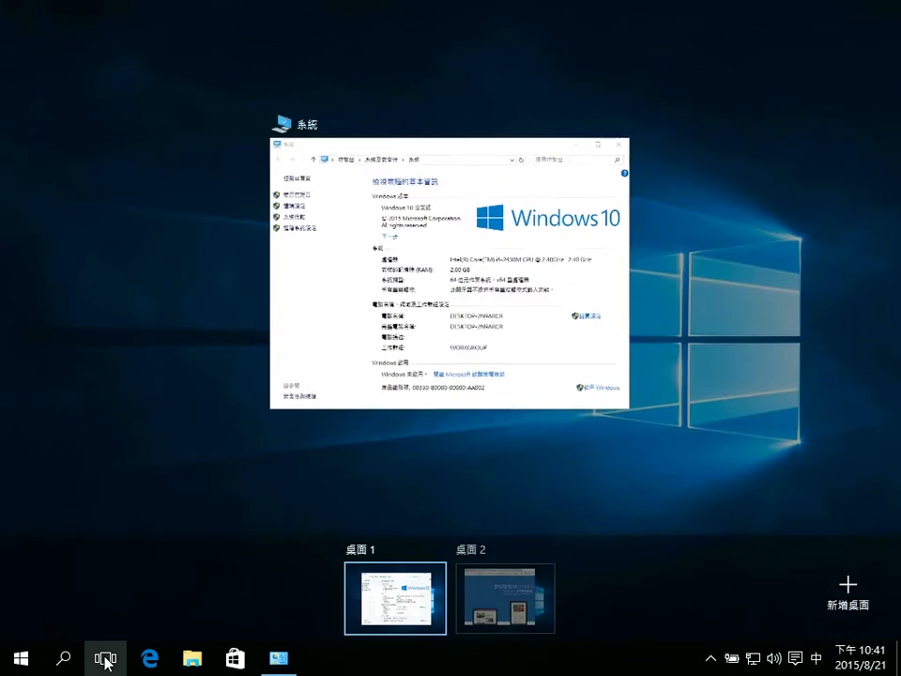
left_click(504, 602)
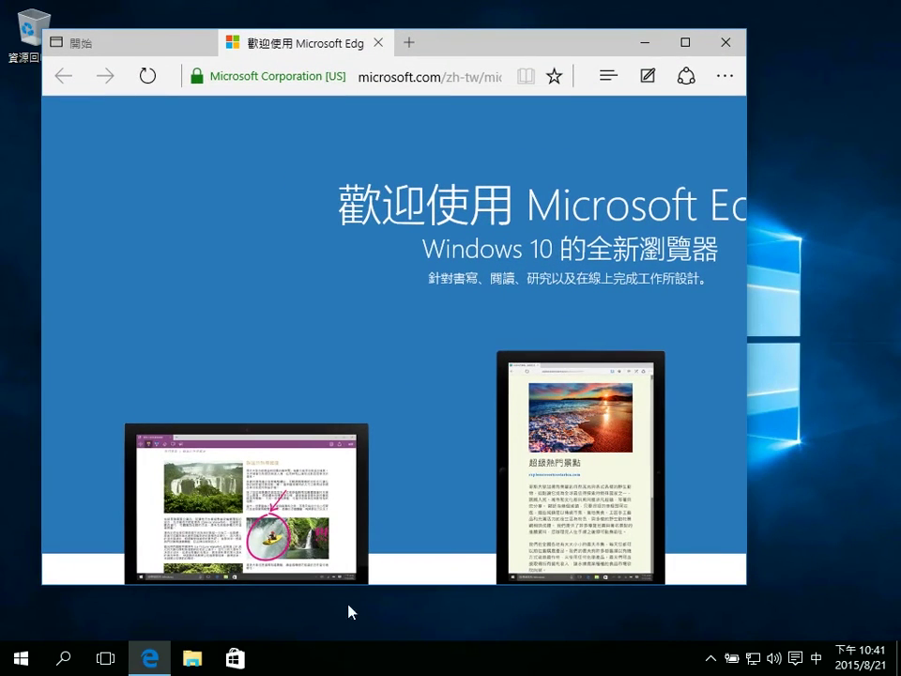
left_click(113, 659)
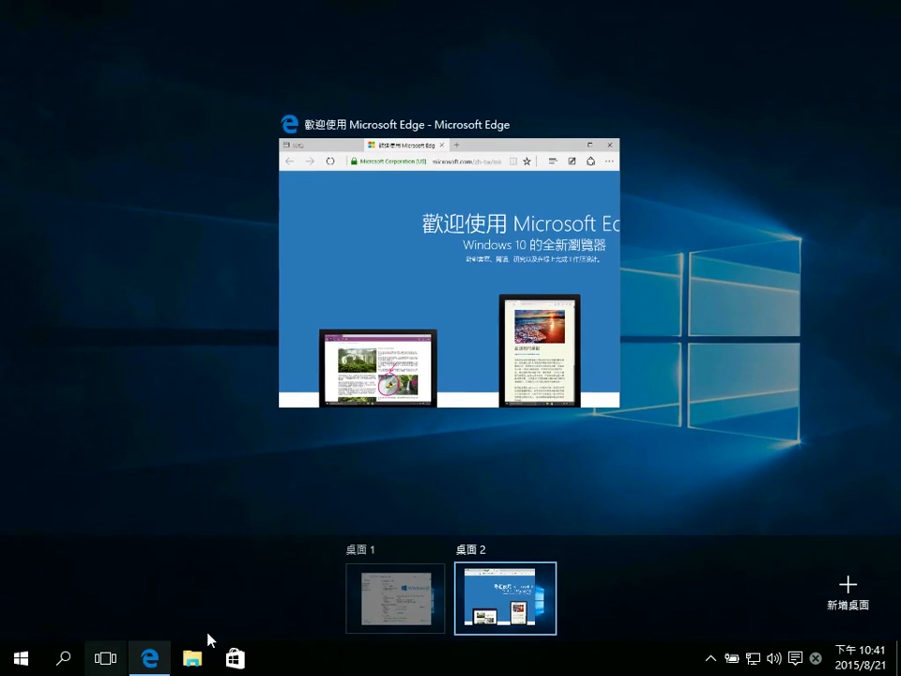
mouse_move(501, 601)
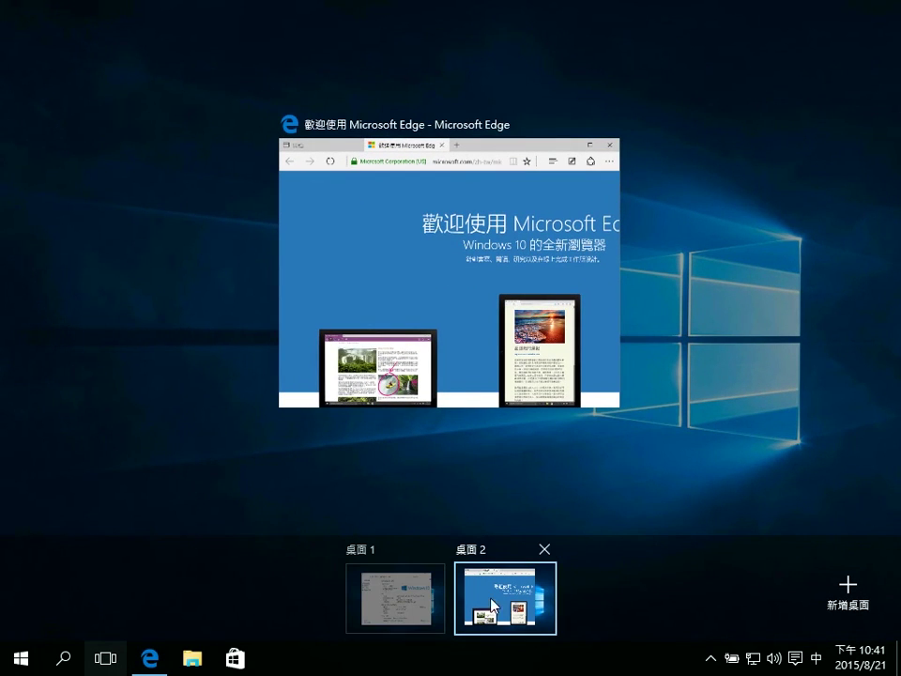
left_click(544, 549)
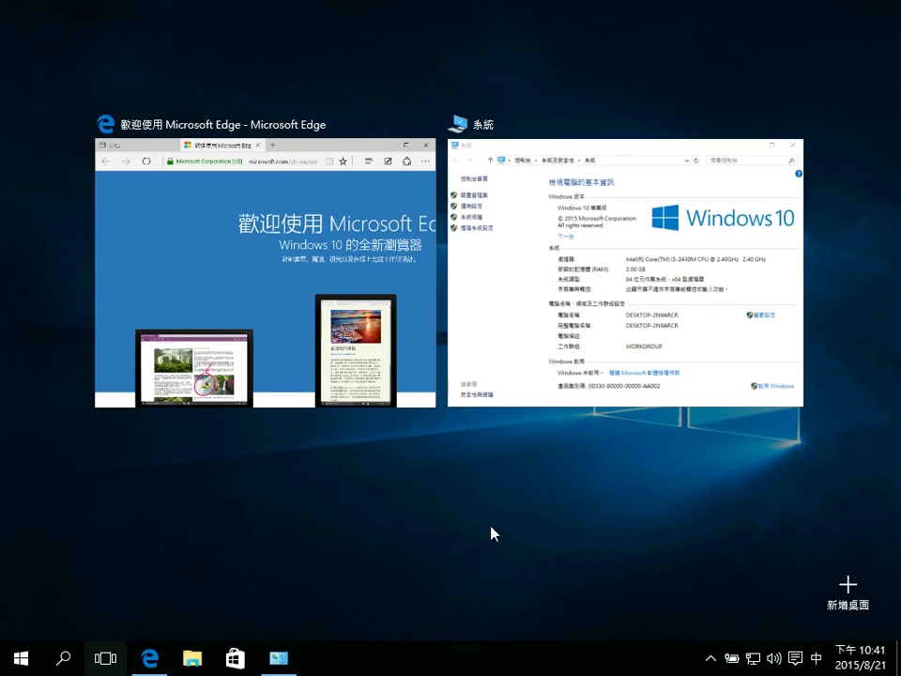
left_click(347, 567)
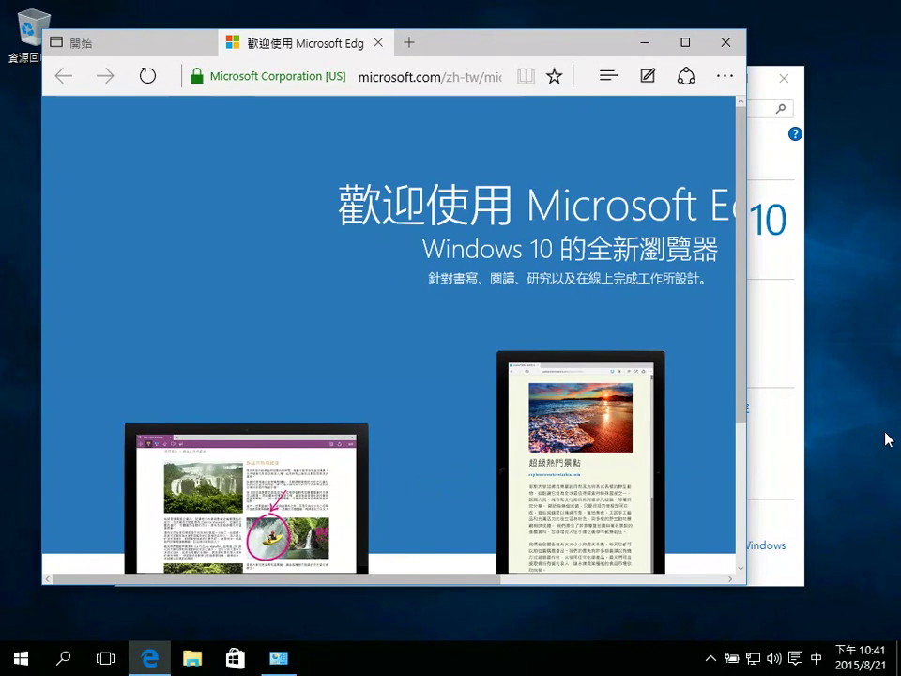
Close the Microsoft Edge window with all its tabs, and the System window
left_click(722, 42)
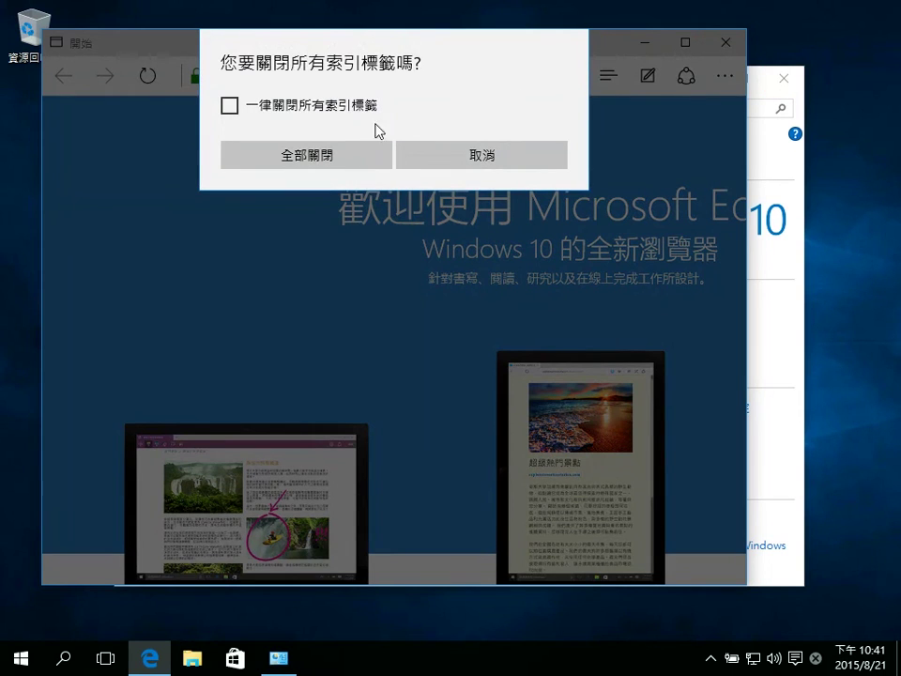
left_click(302, 157)
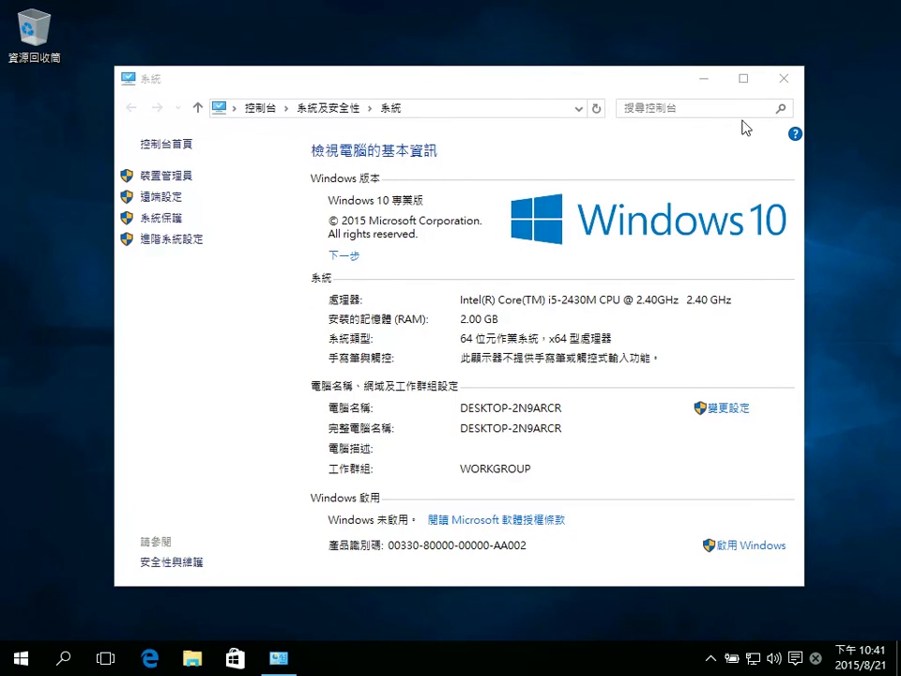
left_click(782, 77)
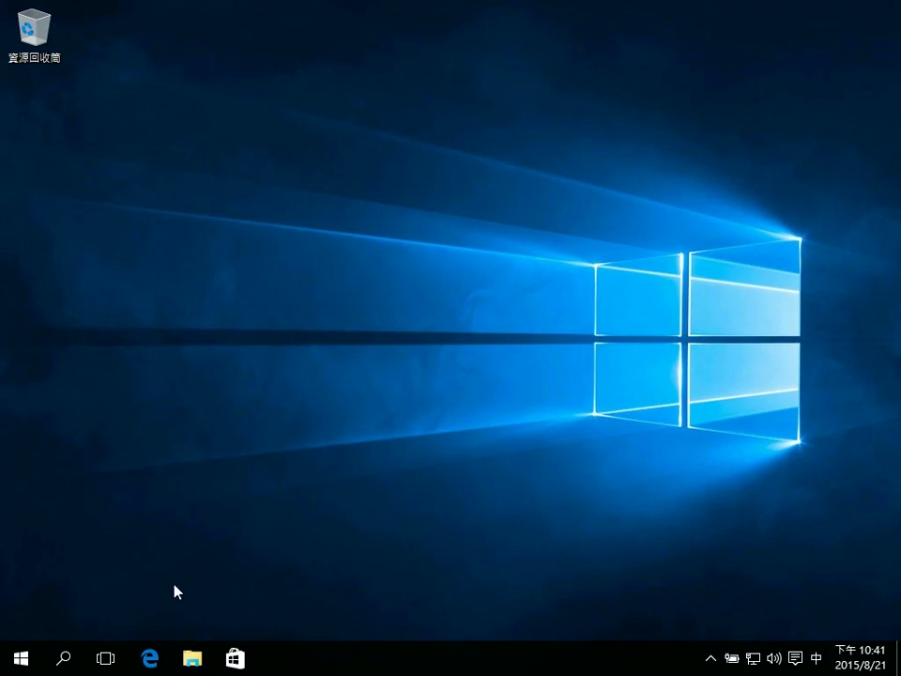
Examine the full list of installed apps in the Start menu, down to the 15-stroke (15筆) group
left_click(13, 656)
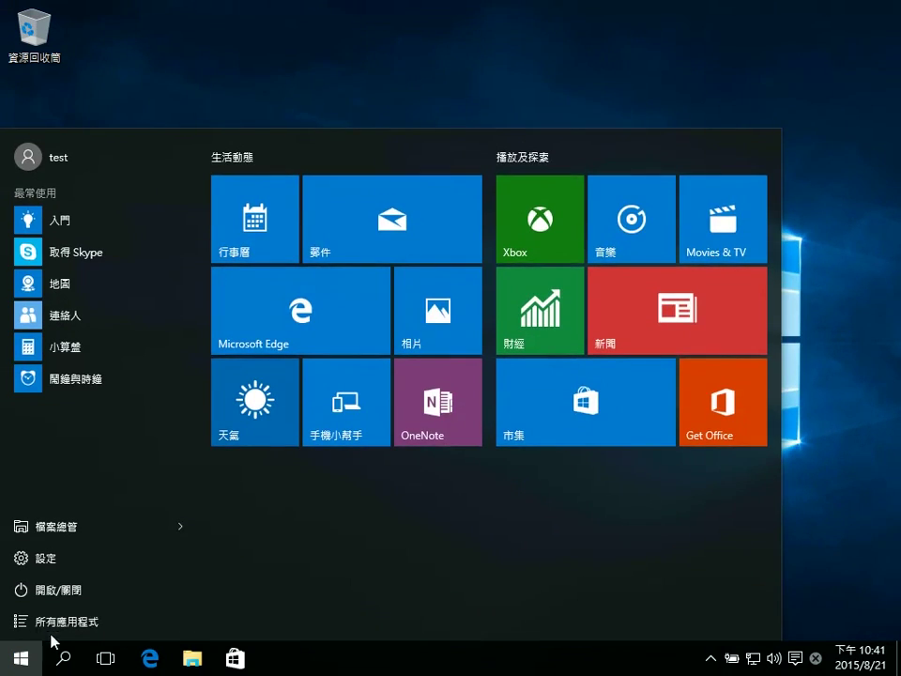
left_click(72, 620)
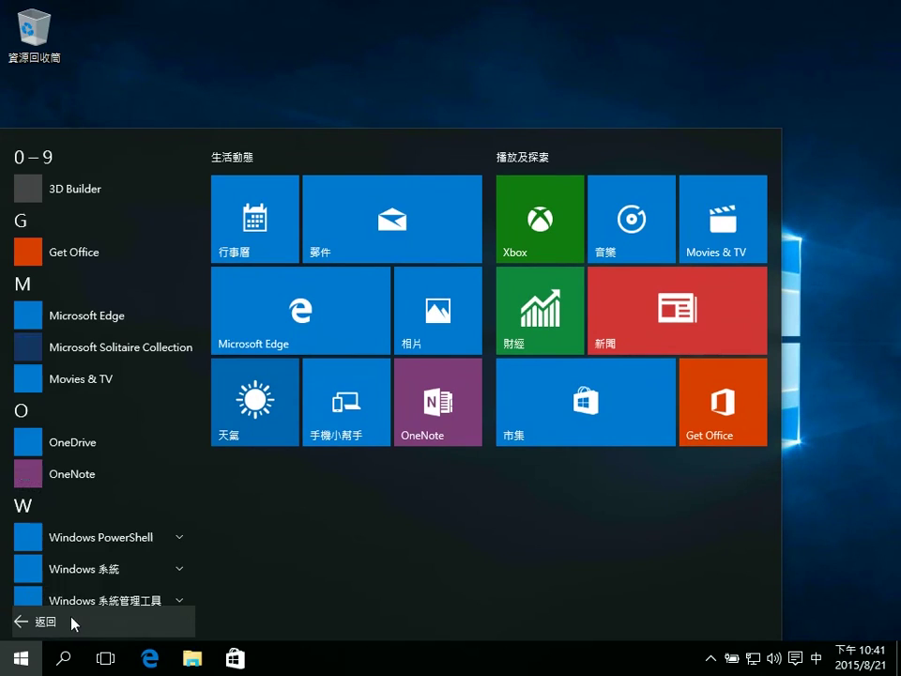
scroll(95, 564, "down", 1)
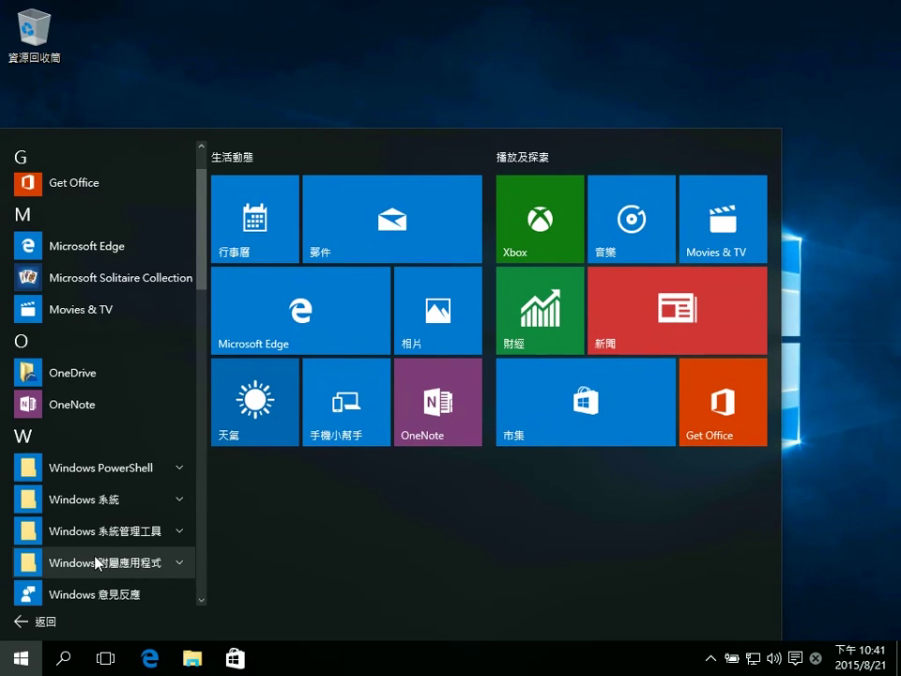
scroll(97, 563, "down", 2)
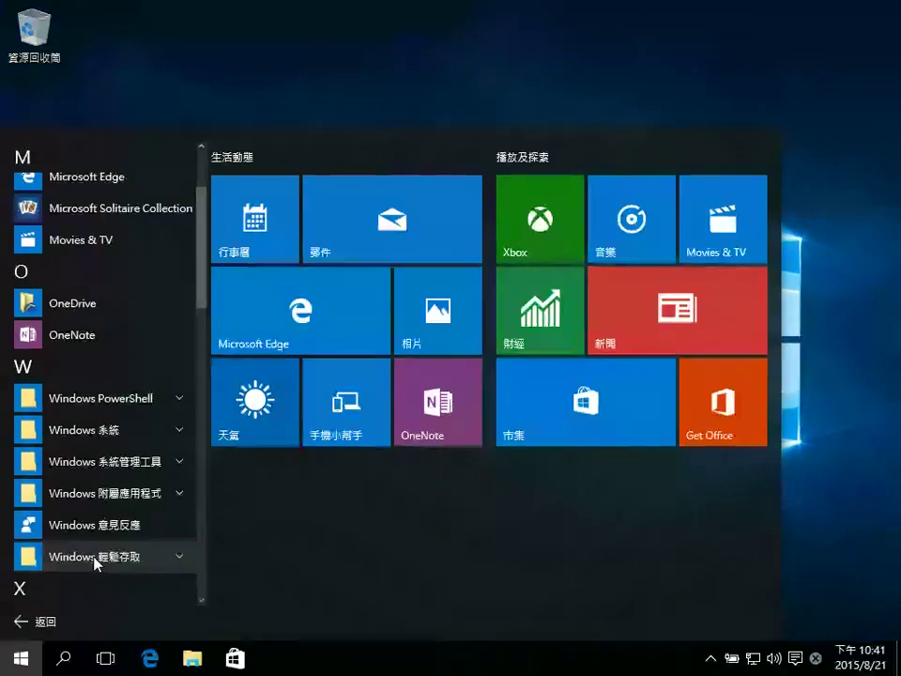
scroll(104, 564, "down", 4)
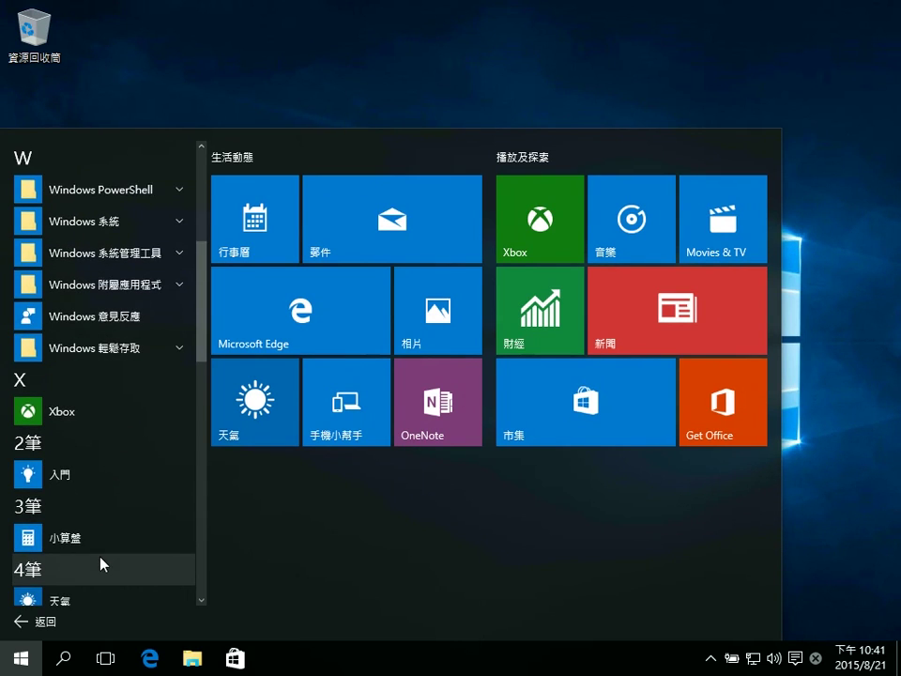
scroll(103, 563, "down", 5)
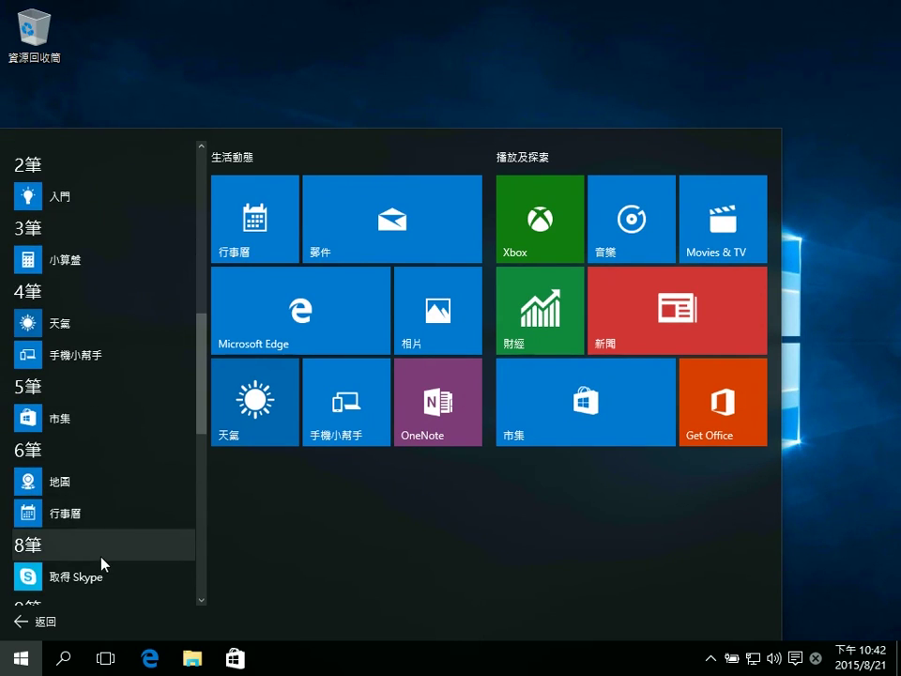
scroll(104, 564, "down", 2)
scroll(103, 563, "down", 5)
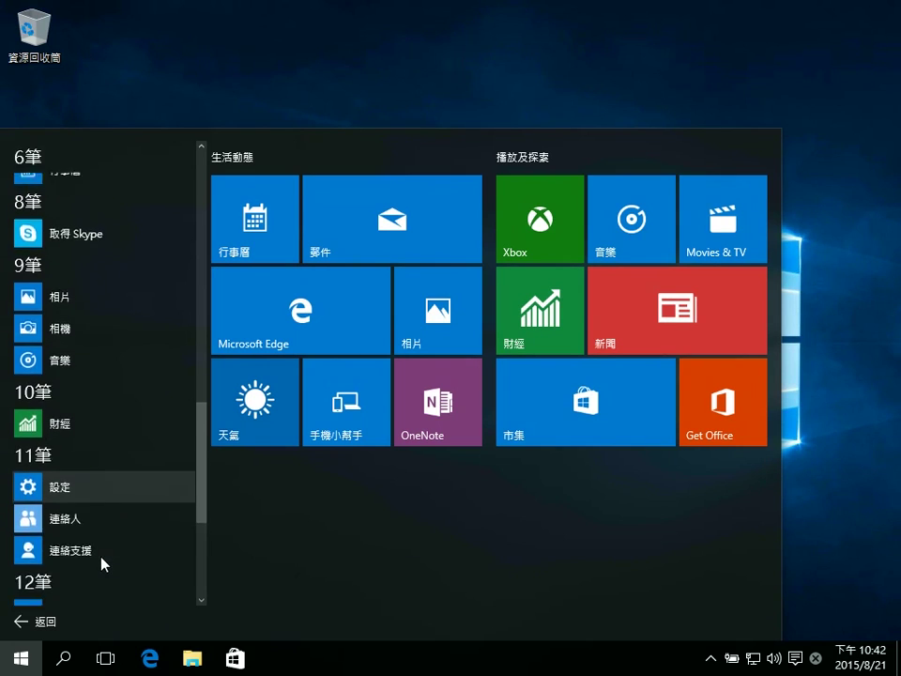
scroll(103, 563, "down", 2)
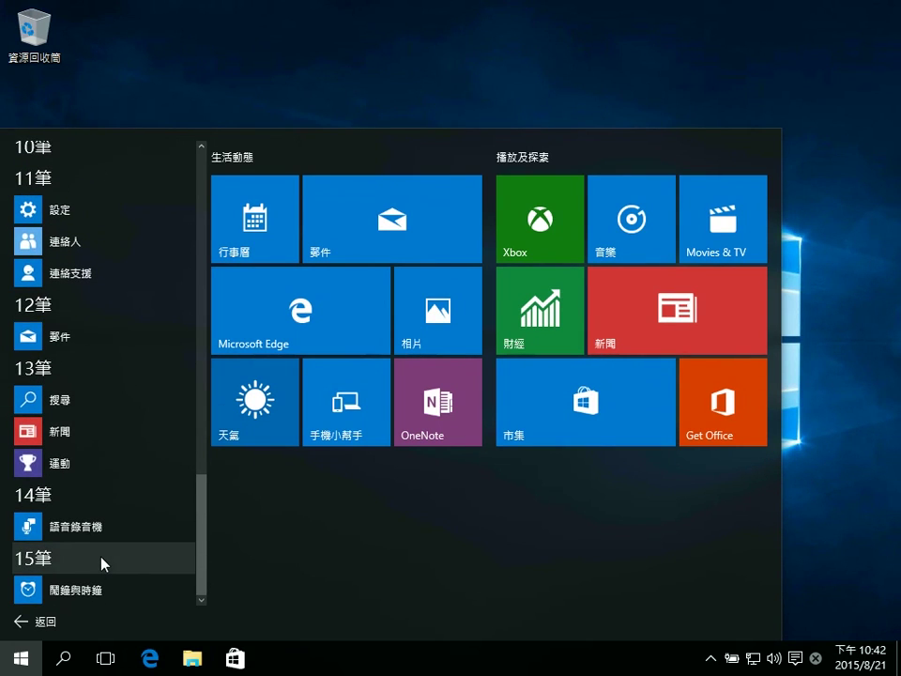
left_click(43, 622)
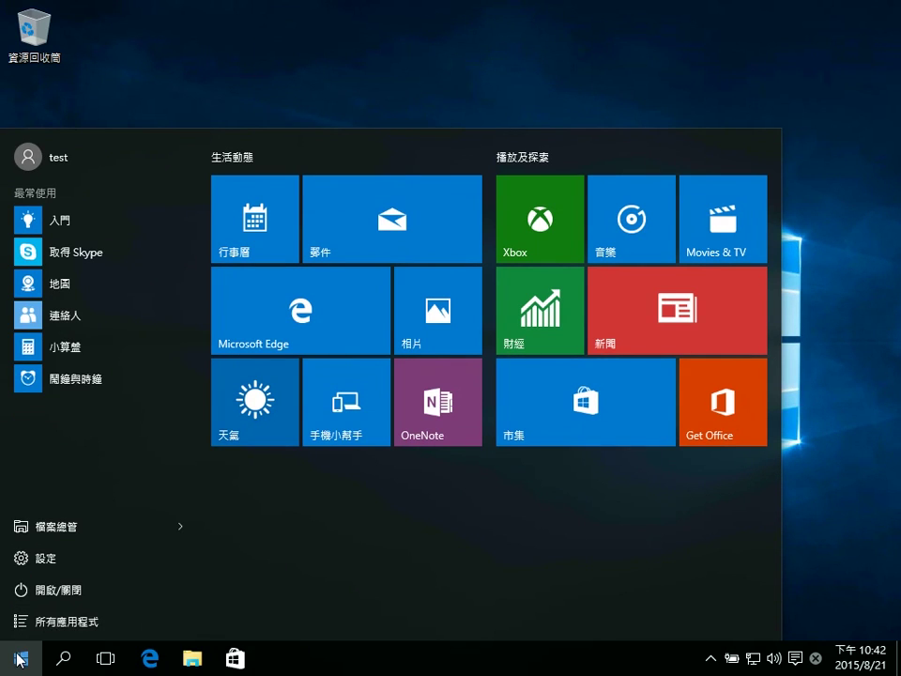
View the main categories of the Windows Settings app and close it
left_click(53, 563)
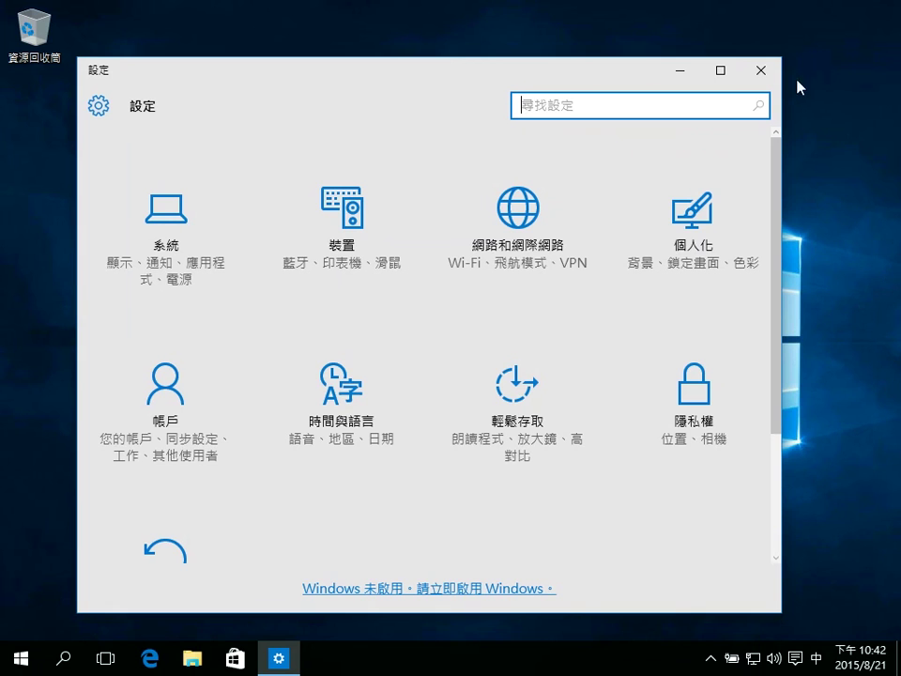
left_click(765, 71)
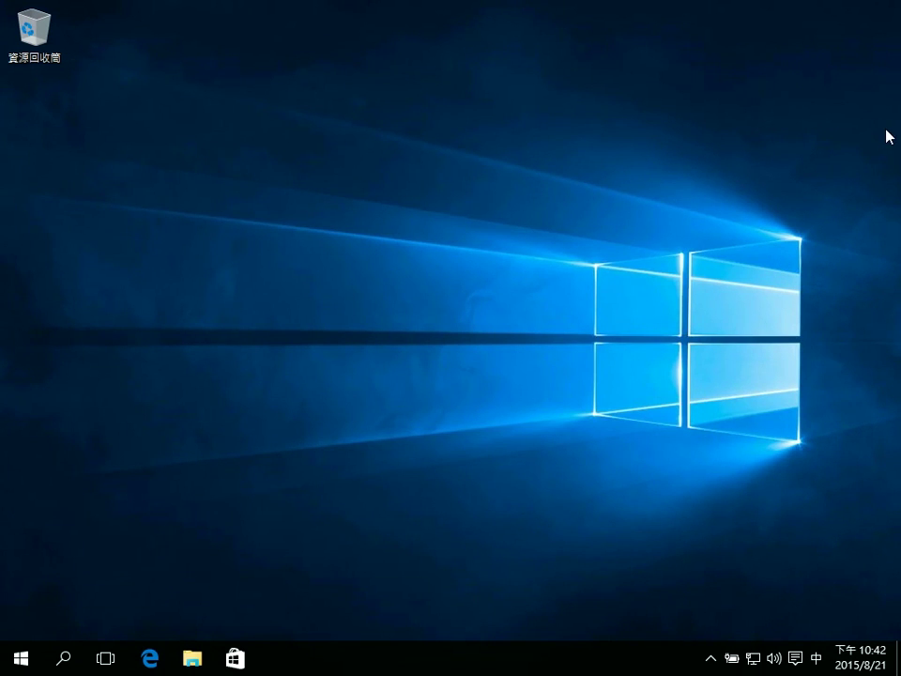